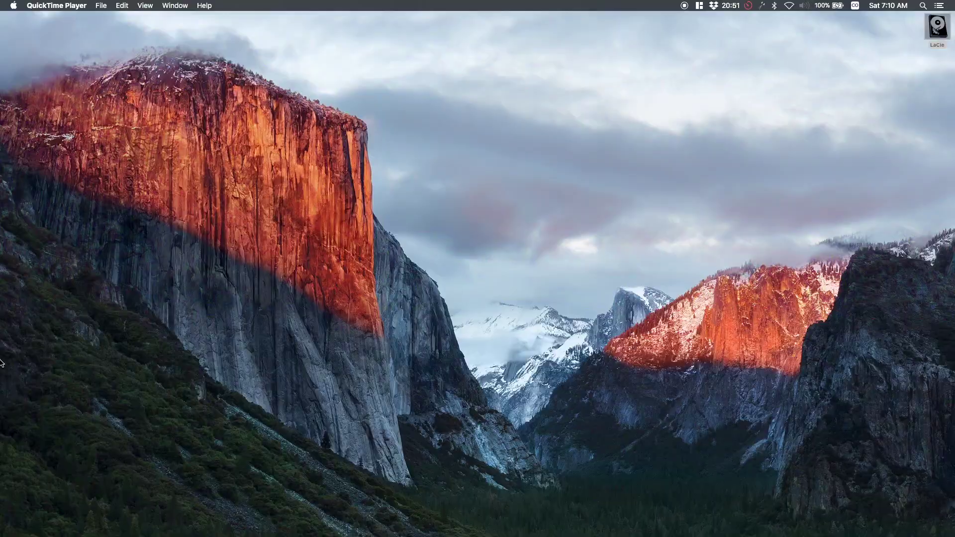
- Launch Motion and create a Final Cut Title at 23.98 fps NTSC, 10.0 seconds long
{"action": "left_click", "coordinate": [10, 379]}
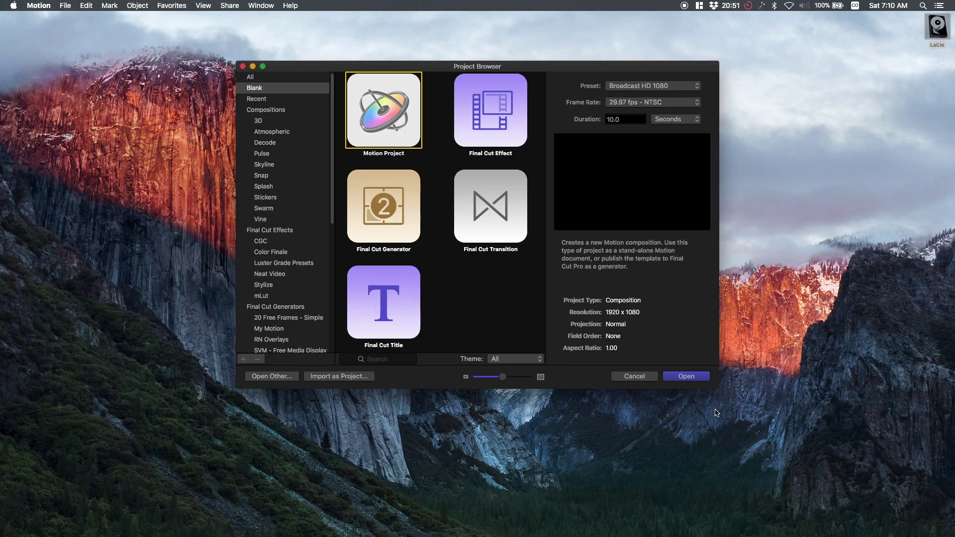
{"action": "left_click_drag", "start_coordinate": [718, 388], "coordinate": [791, 429]}
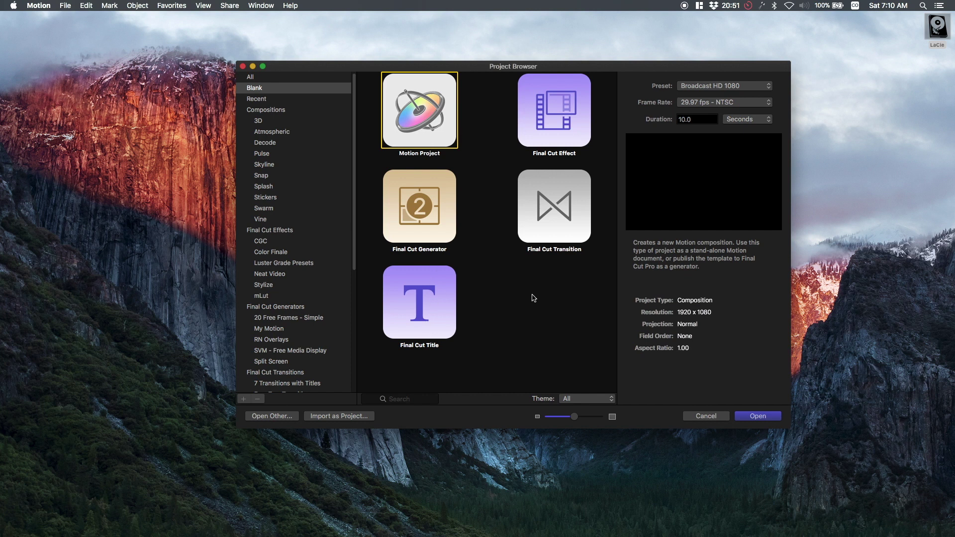
{"action": "left_click", "coordinate": [424, 305]}
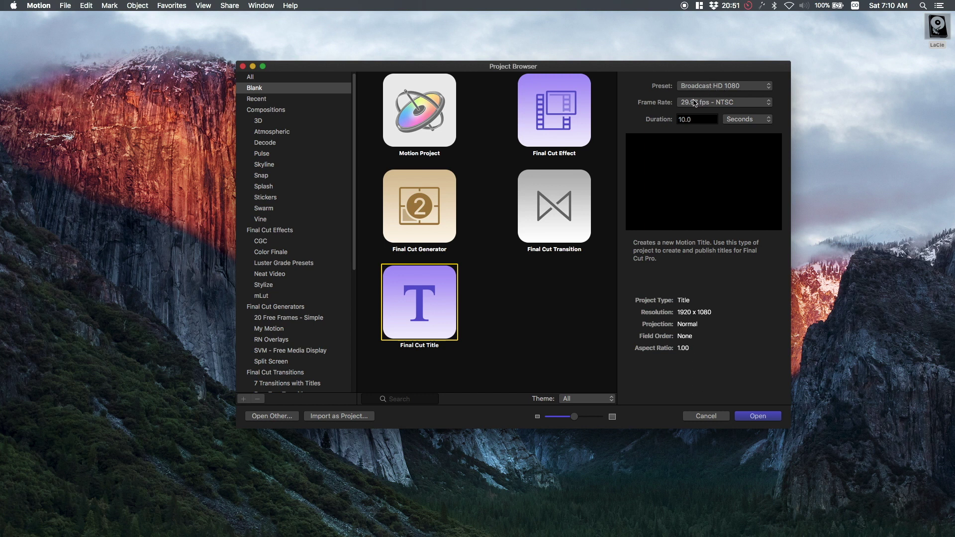
{"action": "left_click", "coordinate": [714, 103]}
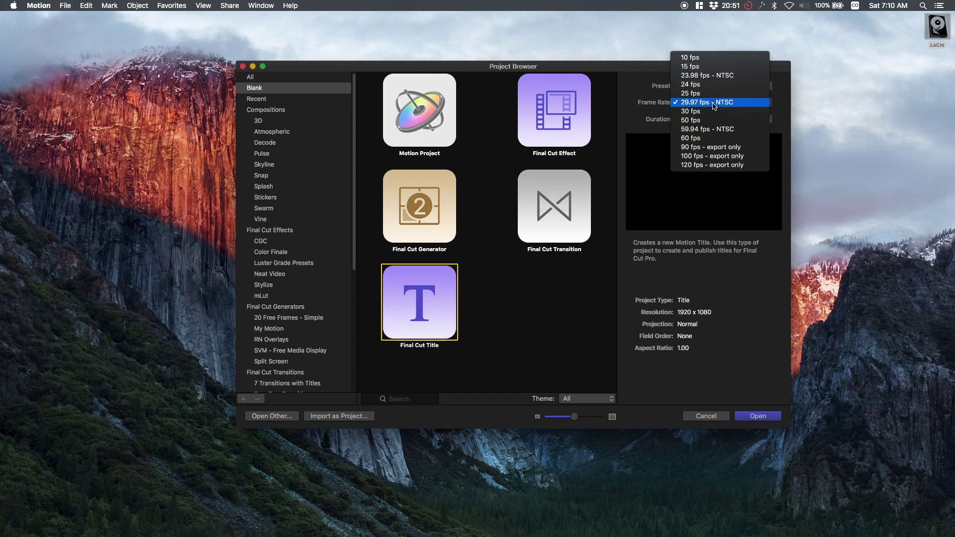
{"action": "left_click", "coordinate": [703, 79]}
{"action": "double_click", "coordinate": [695, 119]}
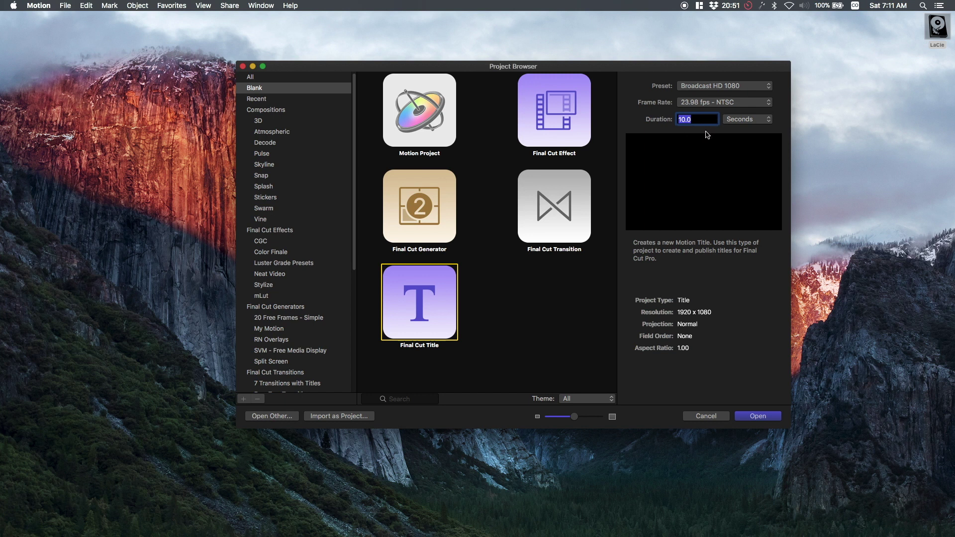
{"action": "left_click", "coordinate": [697, 120]}
{"action": "left_click", "coordinate": [694, 121]}
{"action": "left_click", "coordinate": [755, 417]}
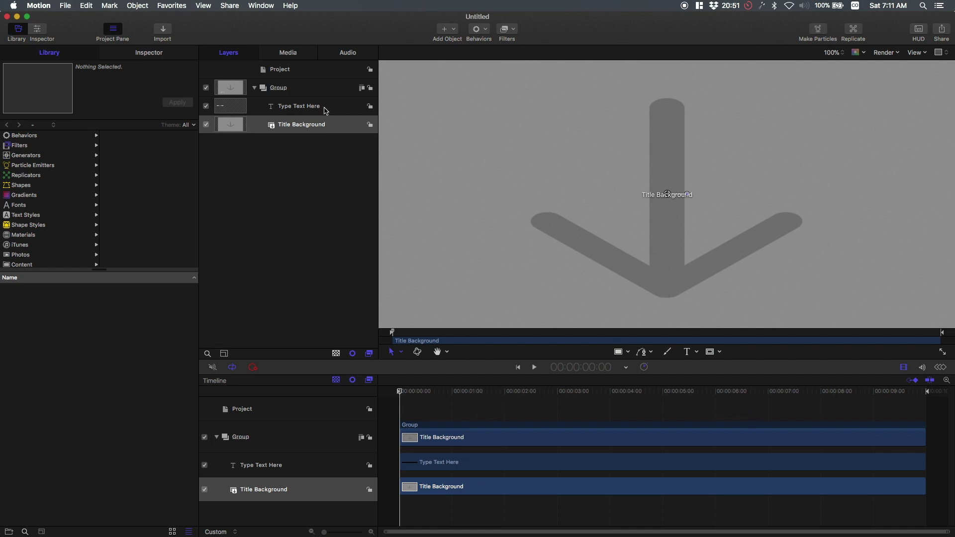
- Delete the Type Text Here layer, leaving only Title Background in the group
{"action": "left_click", "coordinate": [306, 109]}
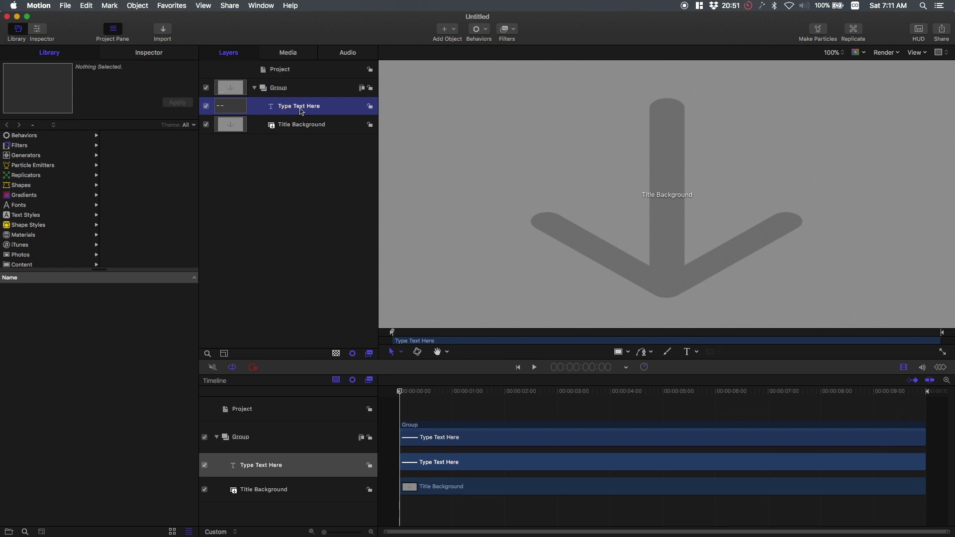
{"action": "right_click", "coordinate": [268, 108]}
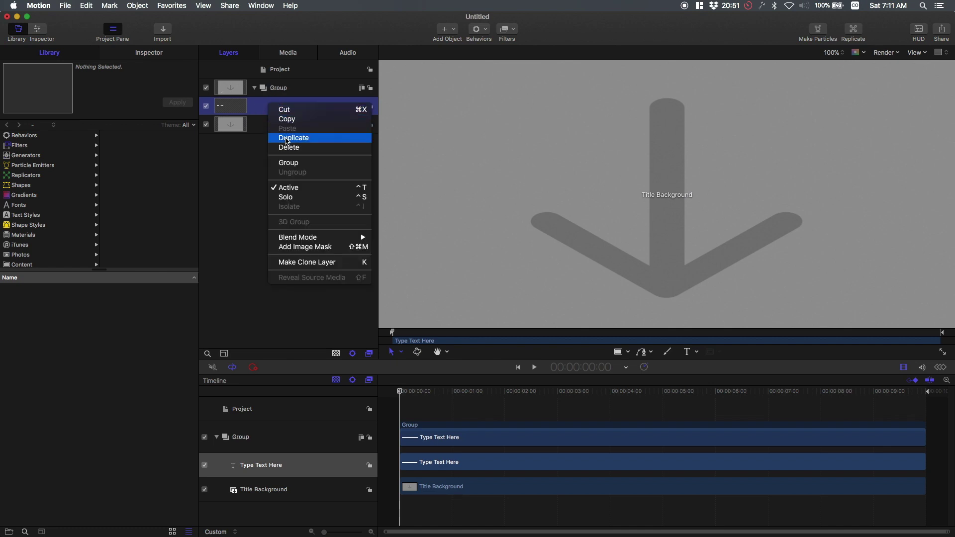
{"action": "left_click", "coordinate": [287, 147]}
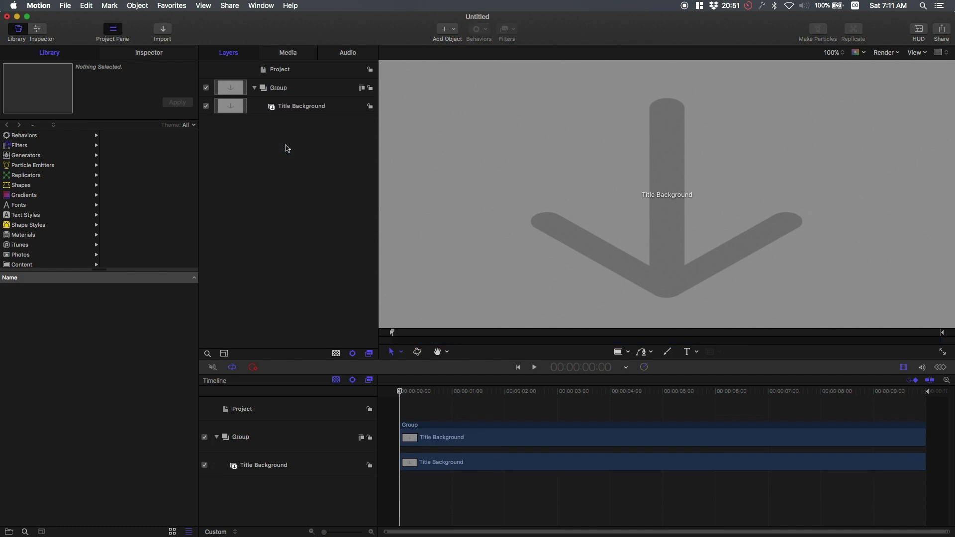
- Save the title as a template named '#2 Adjustment Layer'
{"action": "left_click", "coordinate": [69, 4]}
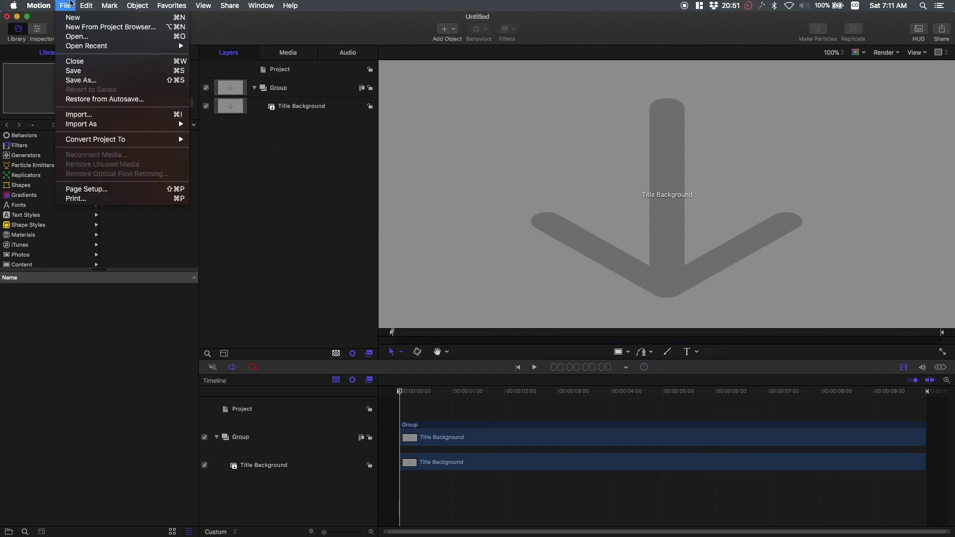
{"action": "left_click", "coordinate": [82, 80]}
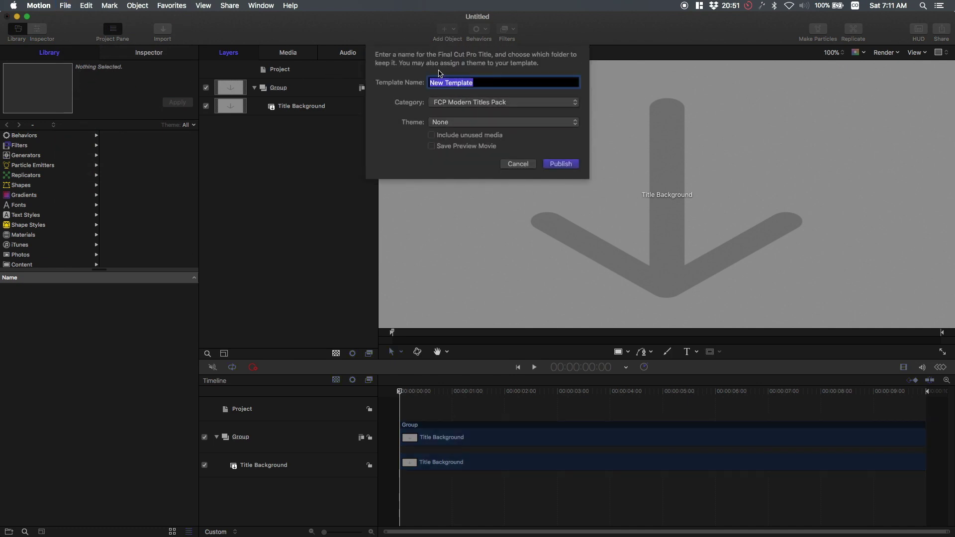
{"action": "type", "text": "Adjustment Layer"}
{"action": "type", "text": "#"}
{"action": "type", "text": "2"}
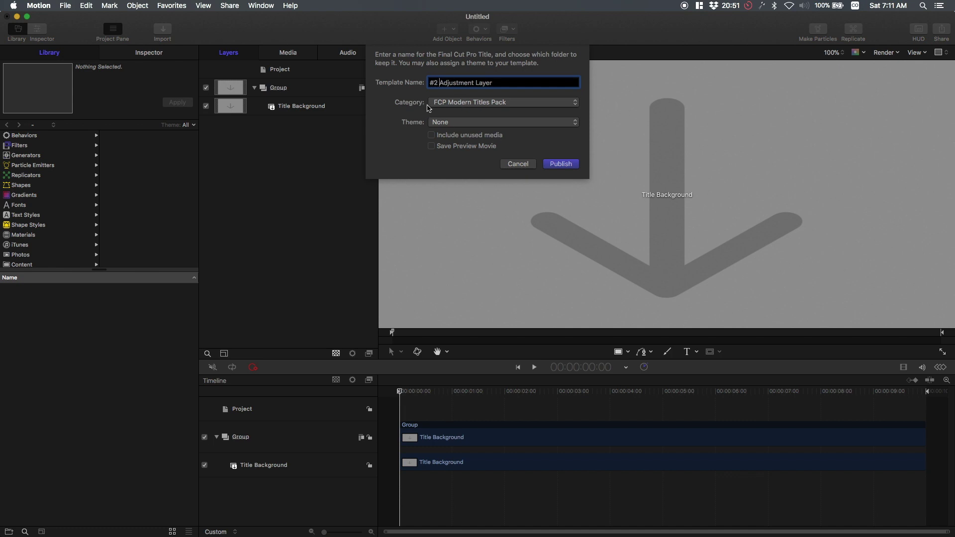
- File the template under the #Custom Made category and publish it to Final Cut Pro
{"action": "left_click", "coordinate": [446, 103]}
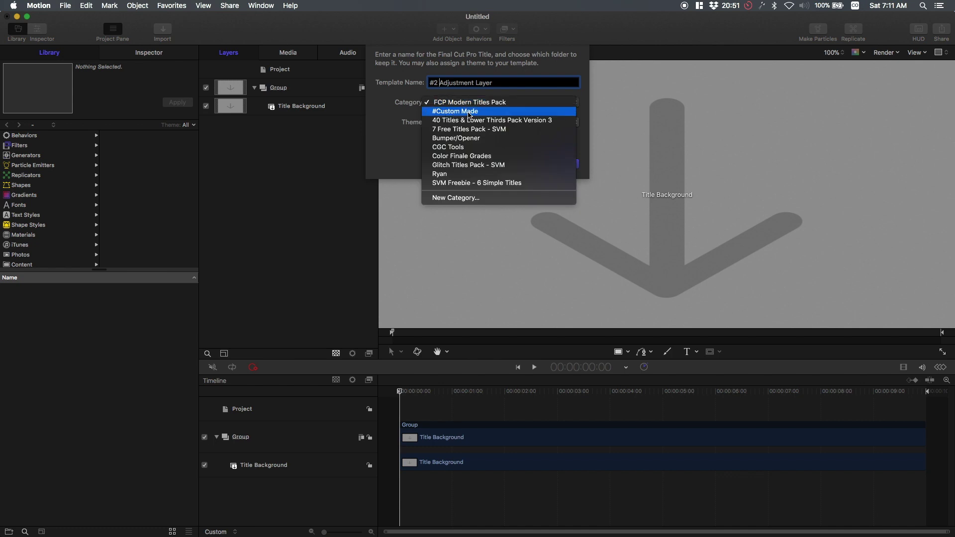
{"action": "left_click", "coordinate": [532, 93]}
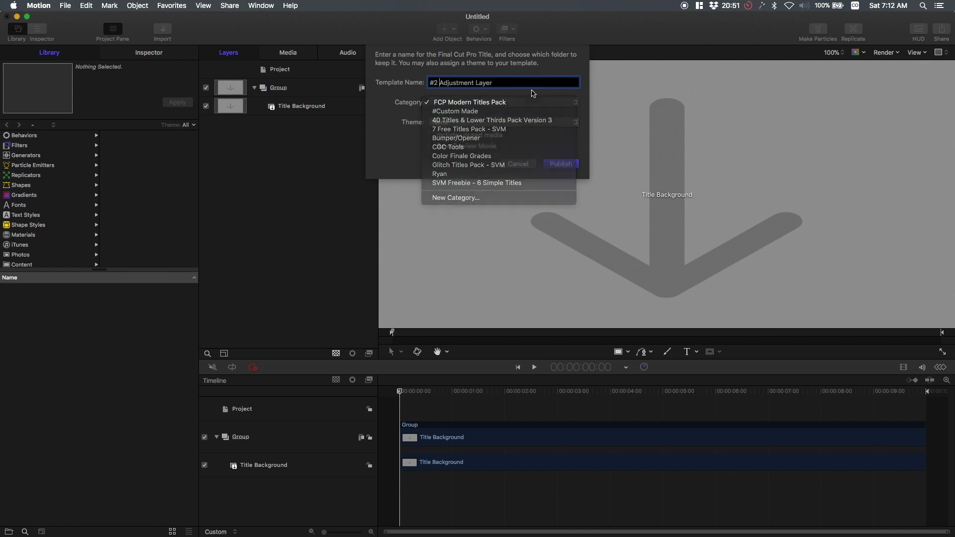
{"action": "left_click", "coordinate": [500, 102]}
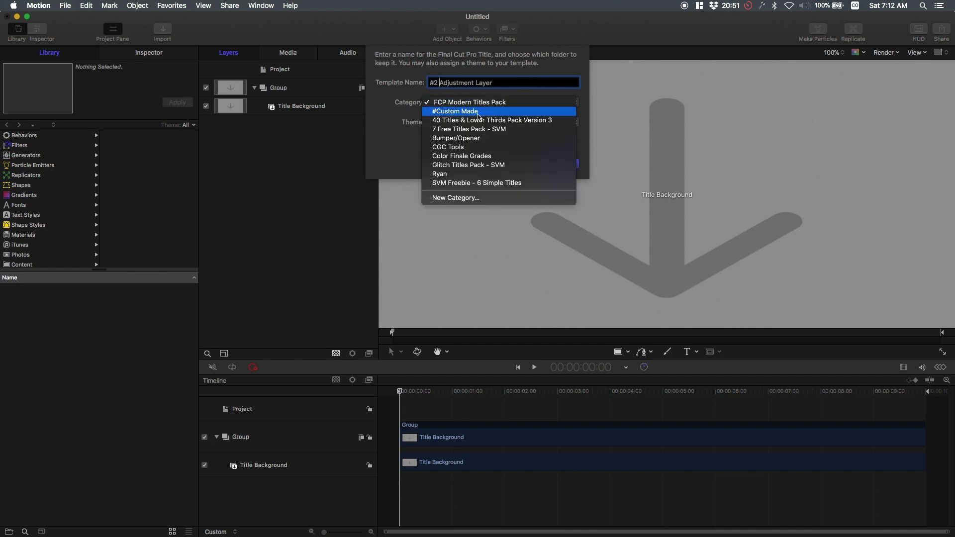
{"action": "left_click", "coordinate": [458, 201]}
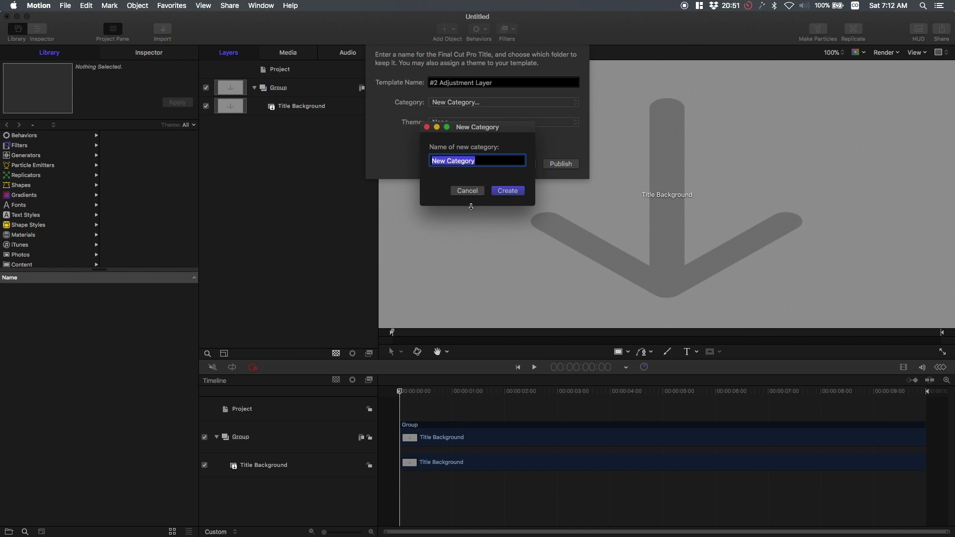
{"action": "left_click", "coordinate": [478, 192]}
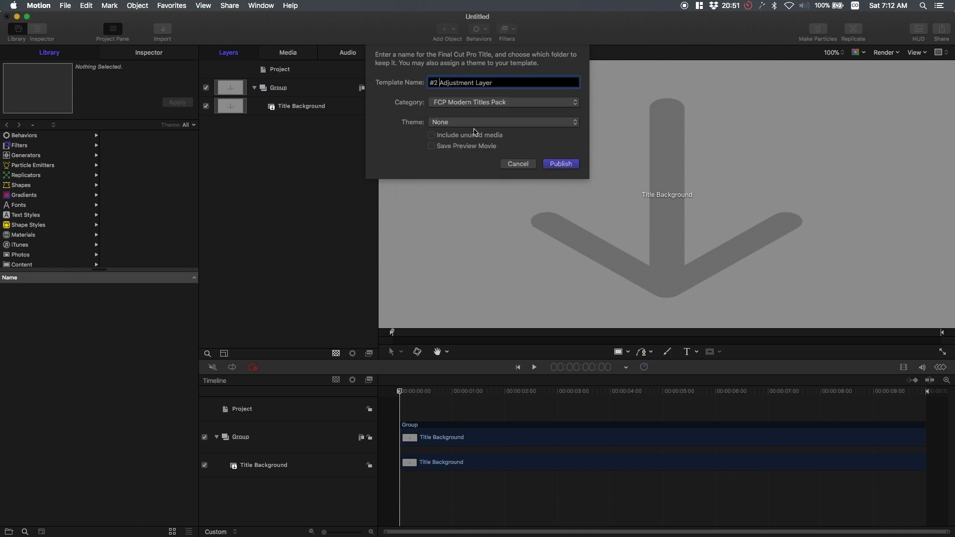
{"action": "left_click", "coordinate": [472, 102]}
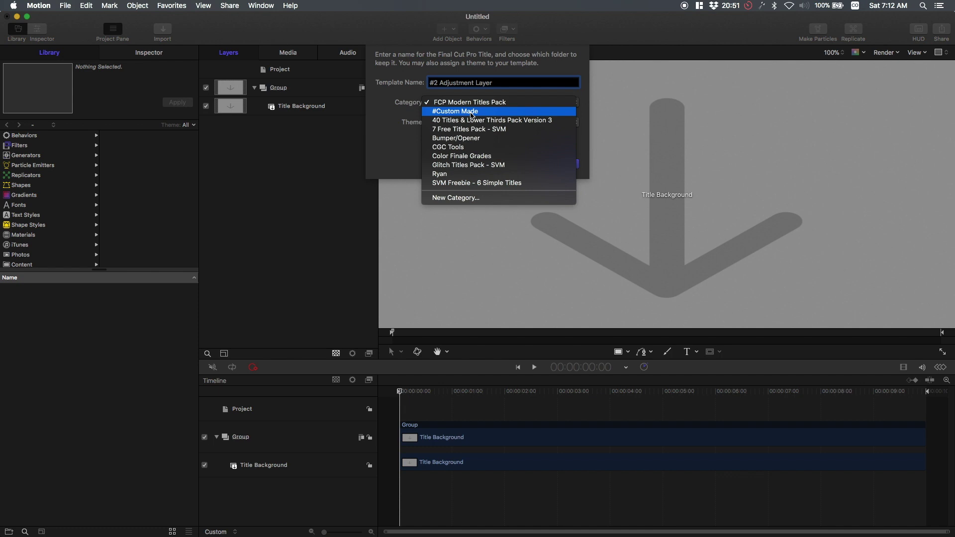
{"action": "left_click", "coordinate": [472, 111]}
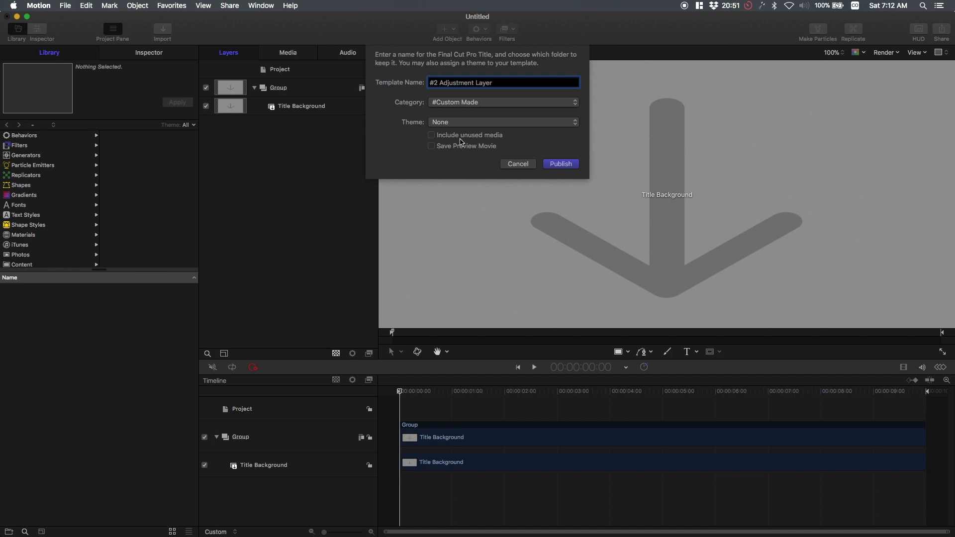
{"action": "left_click", "coordinate": [561, 164]}
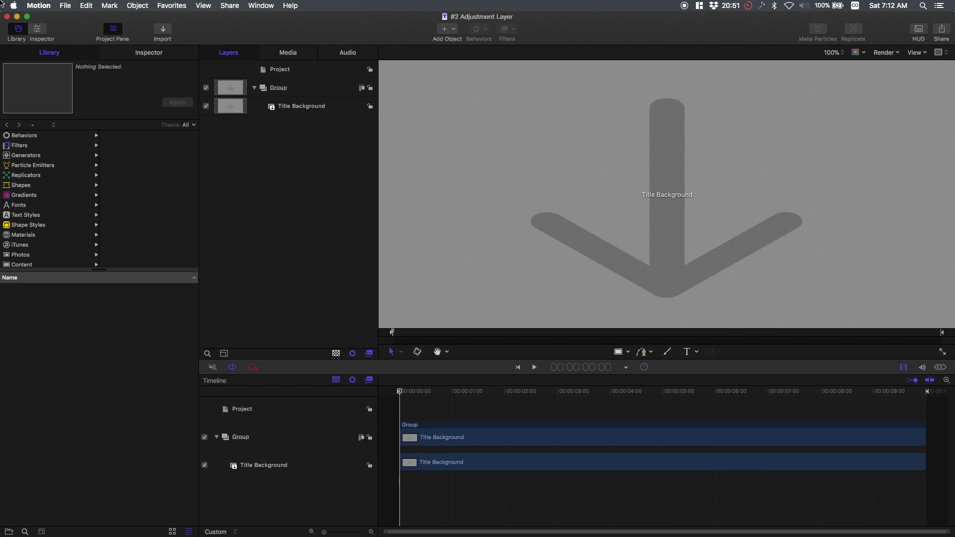
- In Final Cut Pro, connect the #2 Adjustment Layer title above clip C0061
{"action": "left_click", "coordinate": [17, 17]}
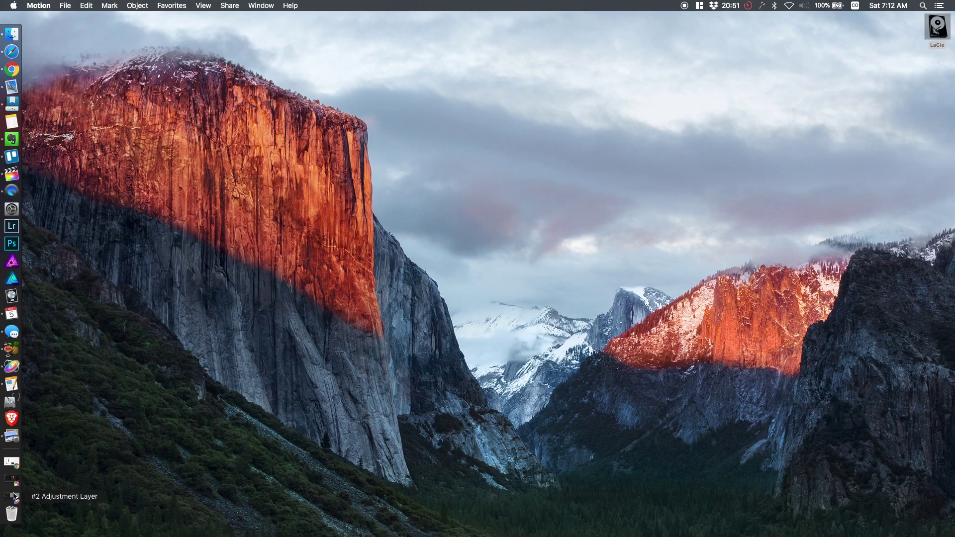
{"action": "left_click", "coordinate": [12, 480]}
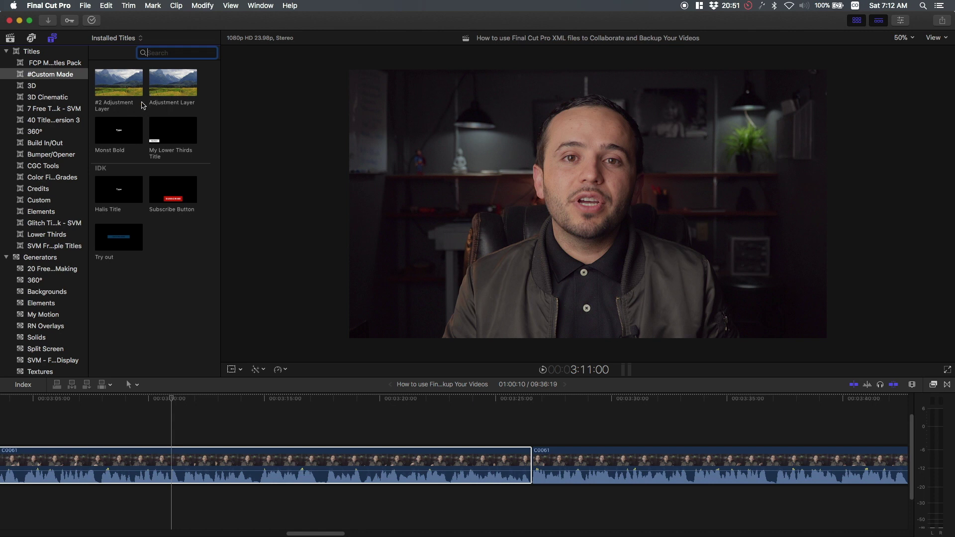
{"action": "left_click", "coordinate": [119, 86]}
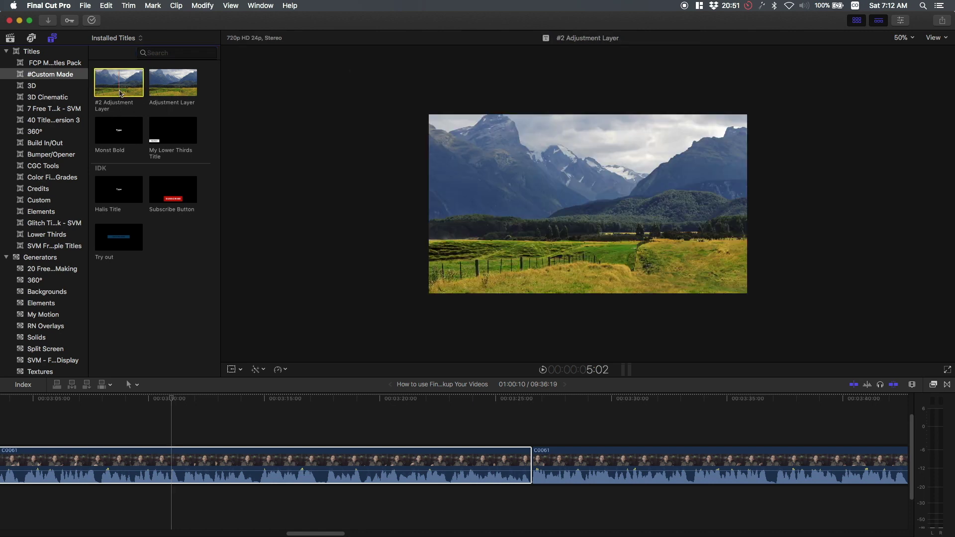
{"action": "left_click_drag", "start_coordinate": [119, 85], "coordinate": [171, 427]}
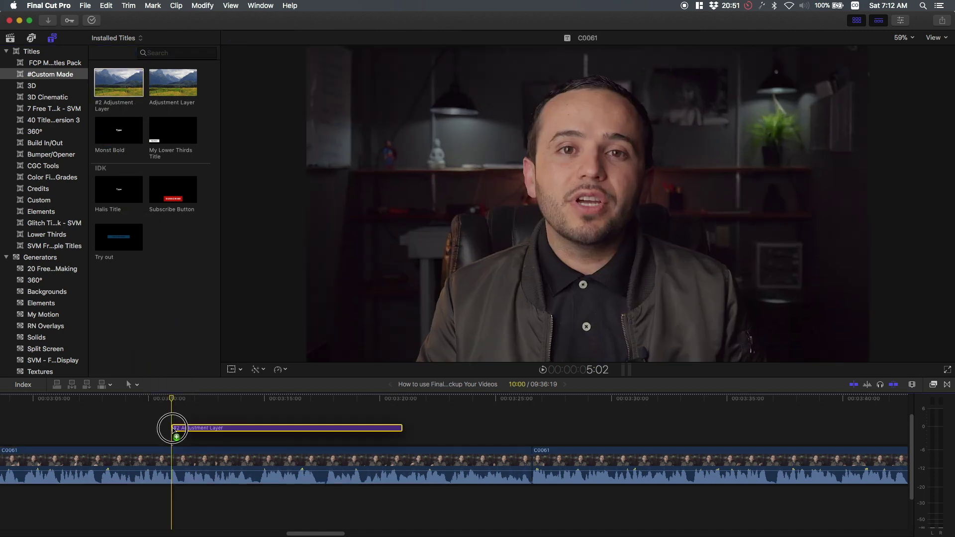
{"action": "left_click", "coordinate": [251, 428]}
{"action": "left_click", "coordinate": [253, 439]}
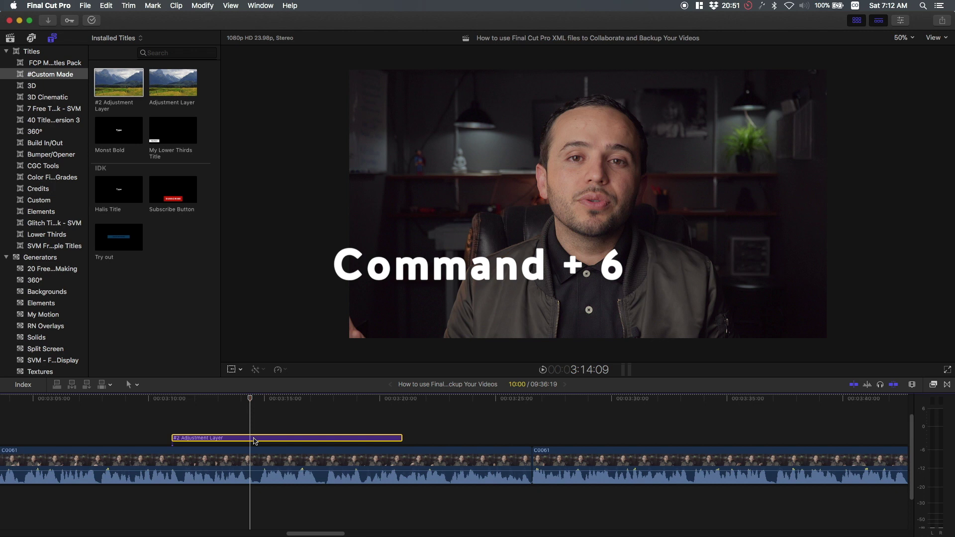
- Add a Color Wheels 1 correction to the adjustment clip, reset Shadows, and stretch the clip
{"action": "key", "text": "super+6"}
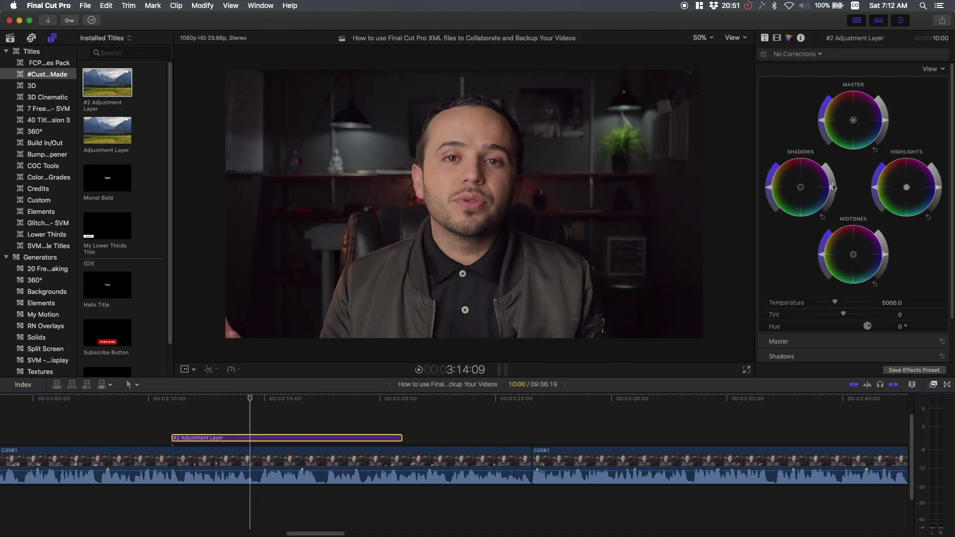
{"action": "mouse_move", "coordinate": [832, 187]}
{"action": "left_mouse_down"}
{"action": "mouse_move", "coordinate": [831, 171]}
{"action": "mouse_move", "coordinate": [834, 212]}
{"action": "mouse_move", "coordinate": [832, 190]}
{"action": "left_mouse_up"}
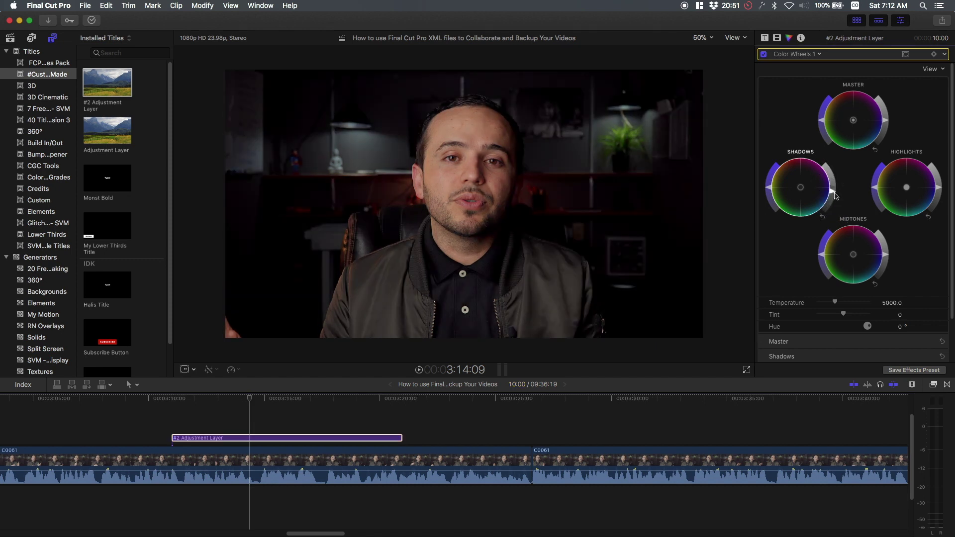
{"action": "left_click", "coordinate": [279, 425]}
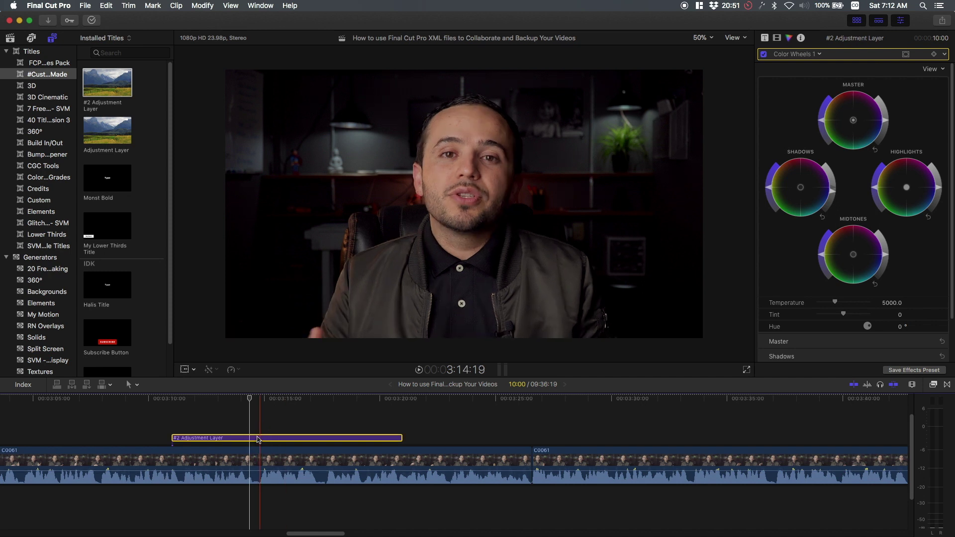
{"action": "left_click", "coordinate": [220, 438]}
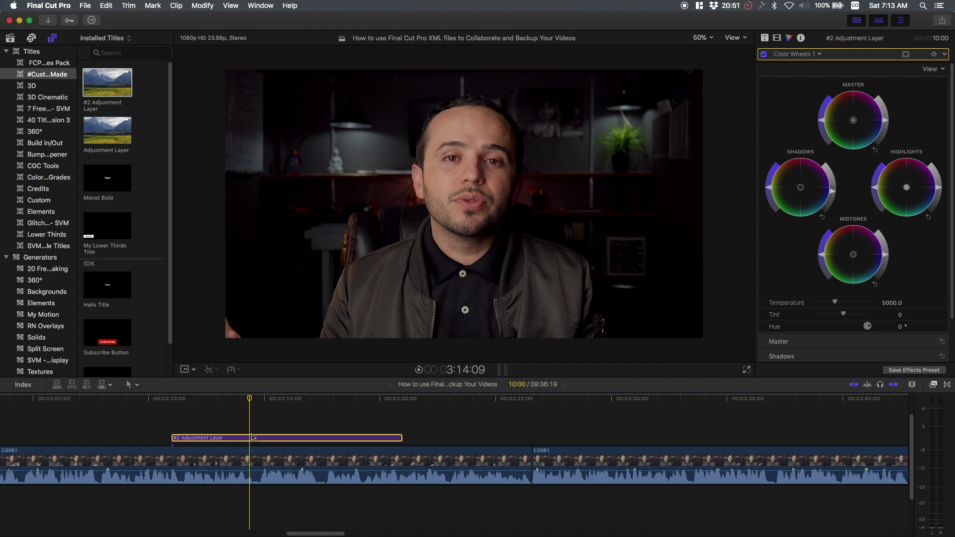
{"action": "left_click_drag", "start_coordinate": [396, 439], "coordinate": [765, 415]}
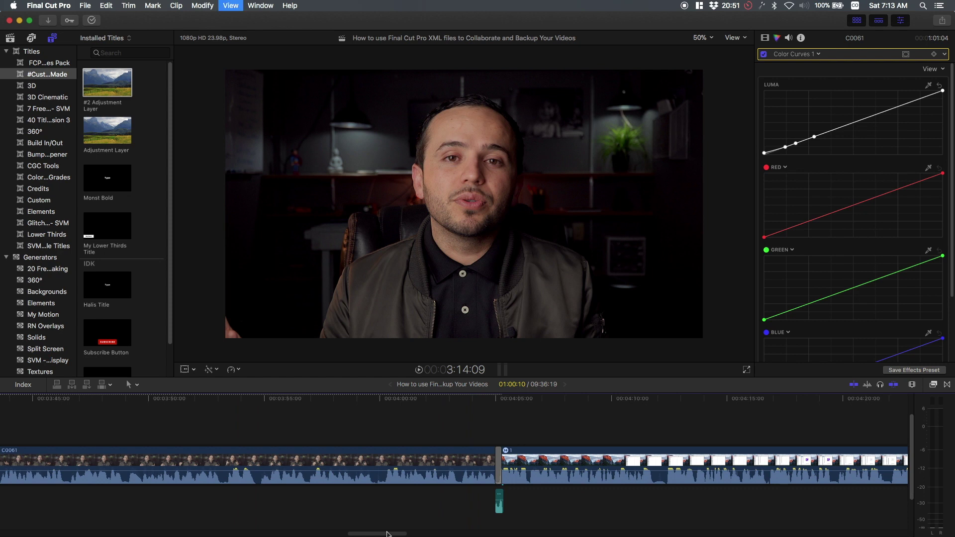
- Fit the whole project in the timeline and reselect the #2 Adjustment Layer clip
{"action": "key", "text": "shift+z"}
{"action": "left_click", "coordinate": [301, 439]}
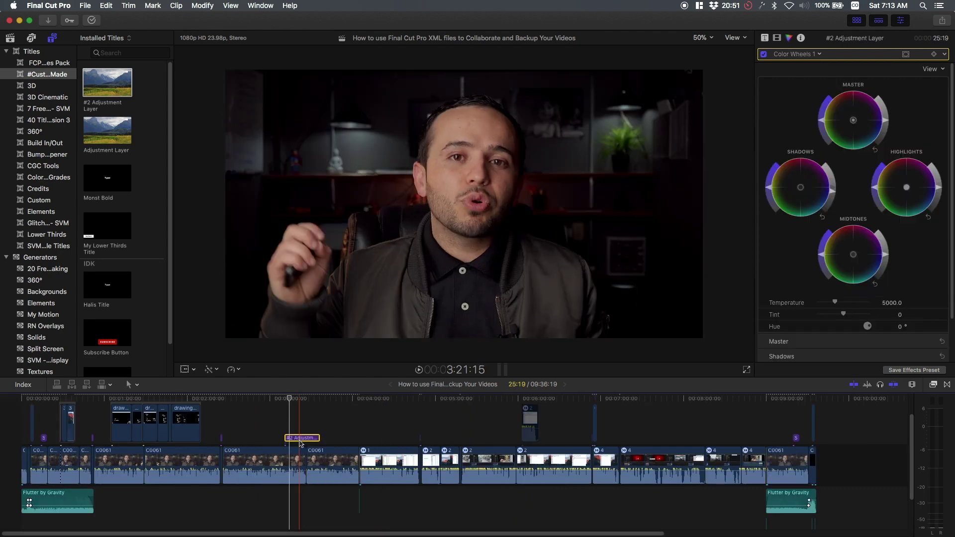